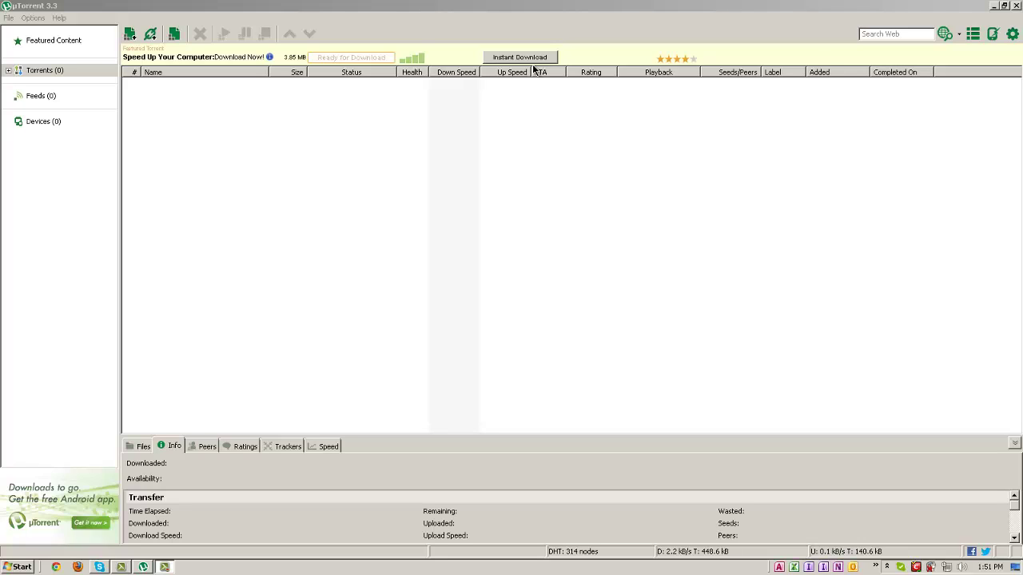
Step: Bring the uTorrent main window with its empty torrent list to the front
click(557, 233)
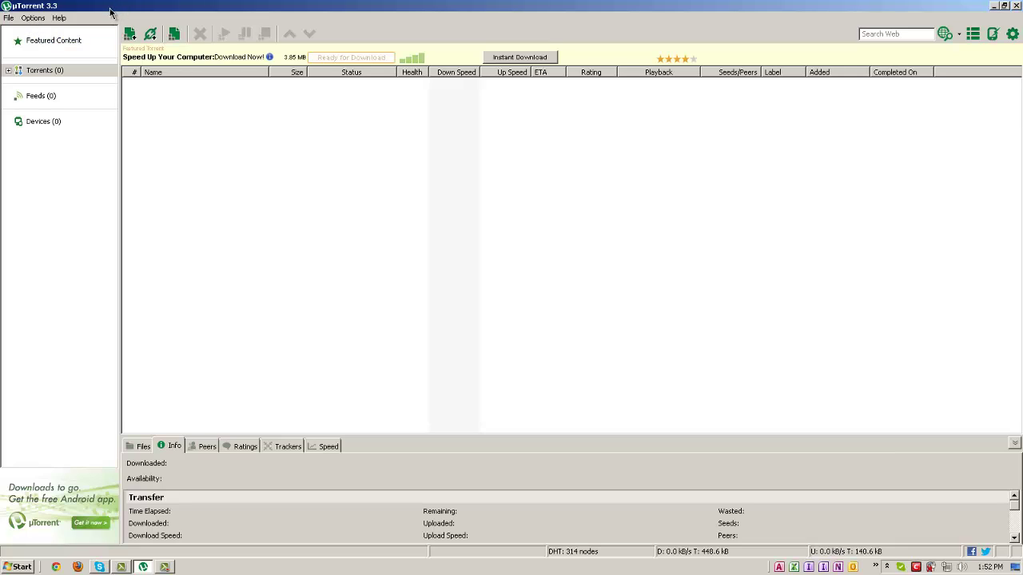
Step: Open Preferences on the Connection page and select the listening port 41447
click(40, 19)
click(44, 39)
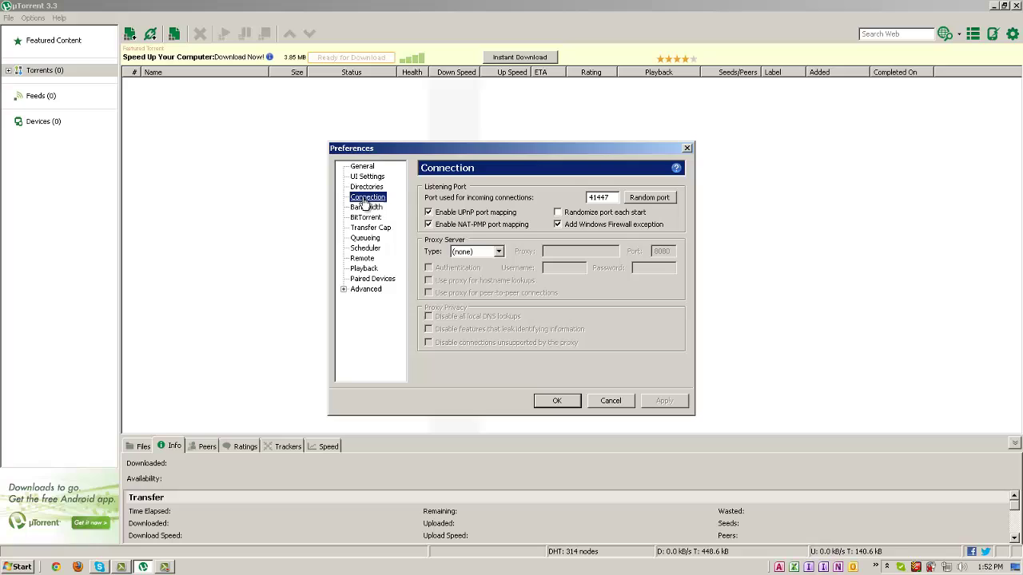
click(582, 200)
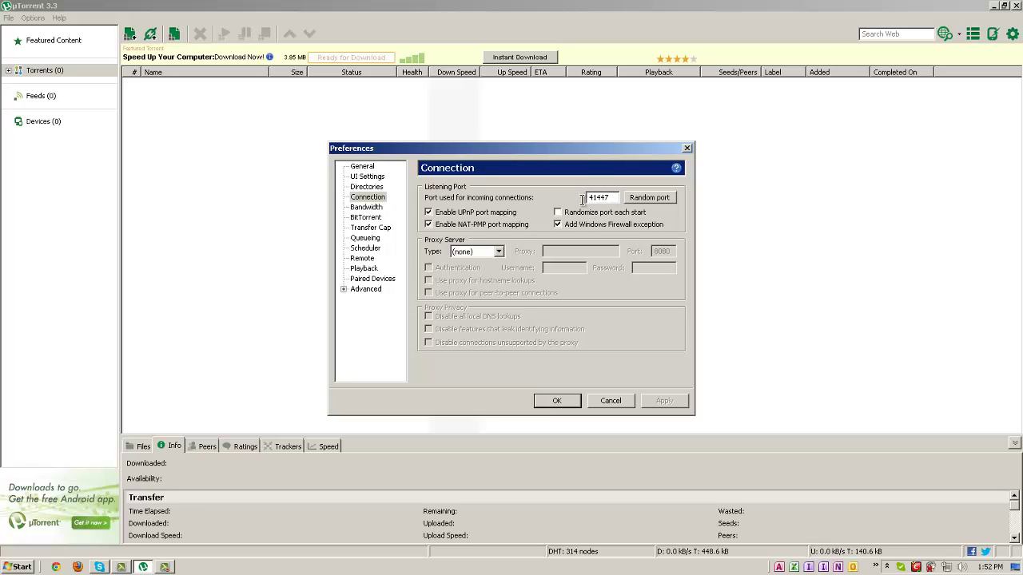
double_click(582, 199)
click(611, 199)
drag(612, 198, 573, 200)
click(614, 199)
drag(613, 199, 581, 200)
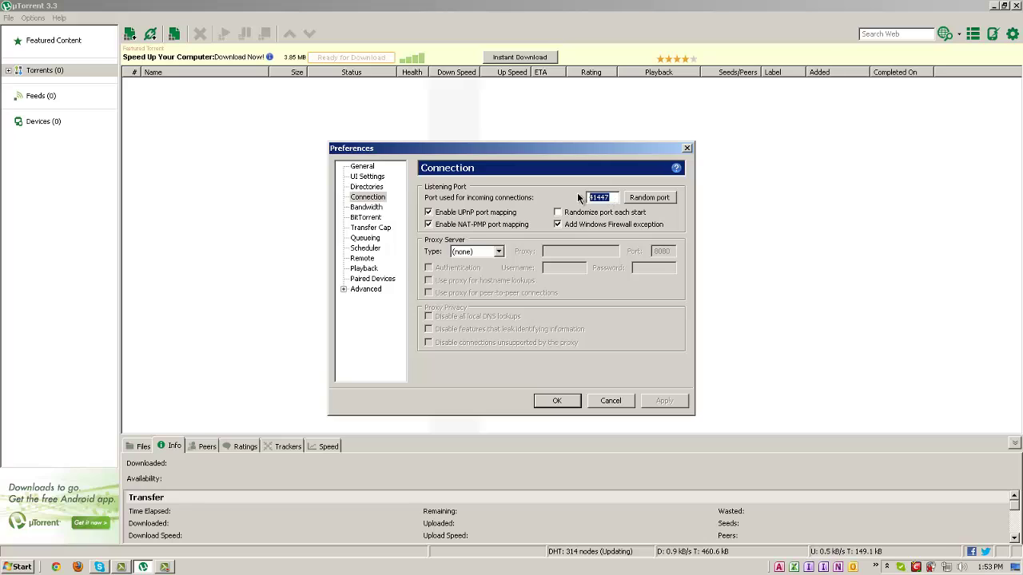
Step: Review Bandwidth: unlimited upload/download rates, 128 global connections, 64 peers per torrent
click(368, 209)
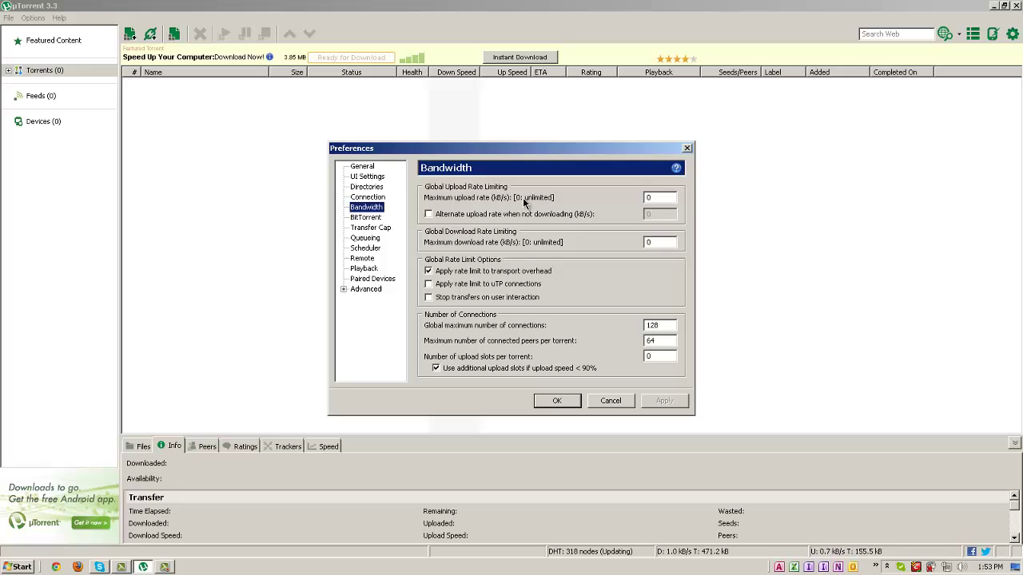
click(657, 200)
click(671, 326)
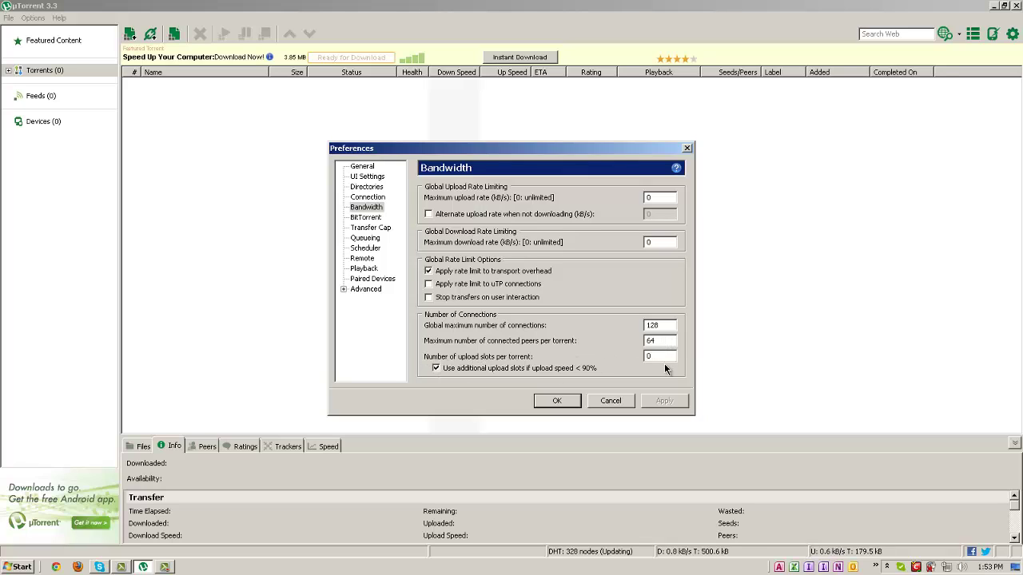
Step: On the BitTorrent page, keep outgoing protocol encryption set to Enabled
click(370, 217)
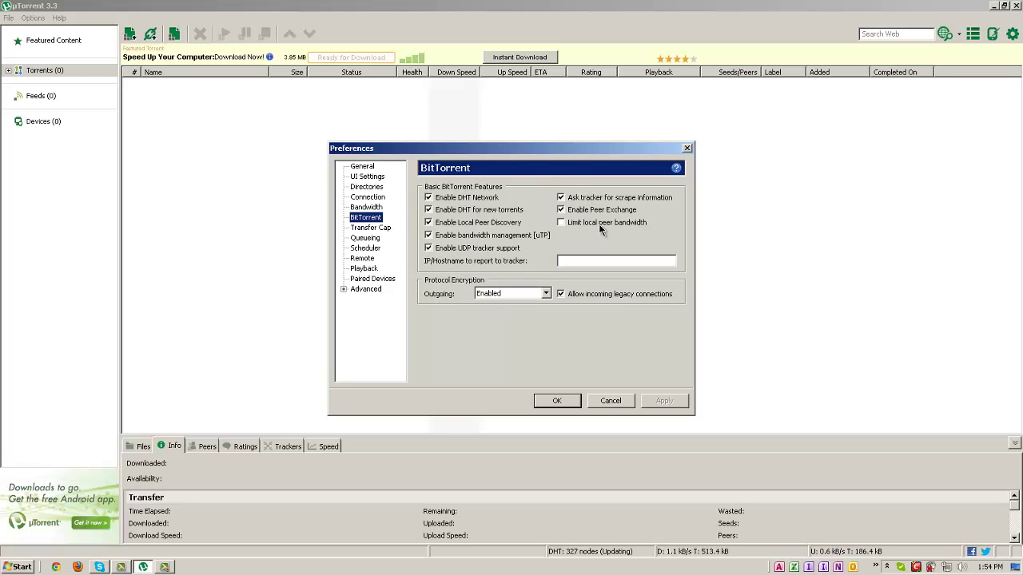
click(512, 296)
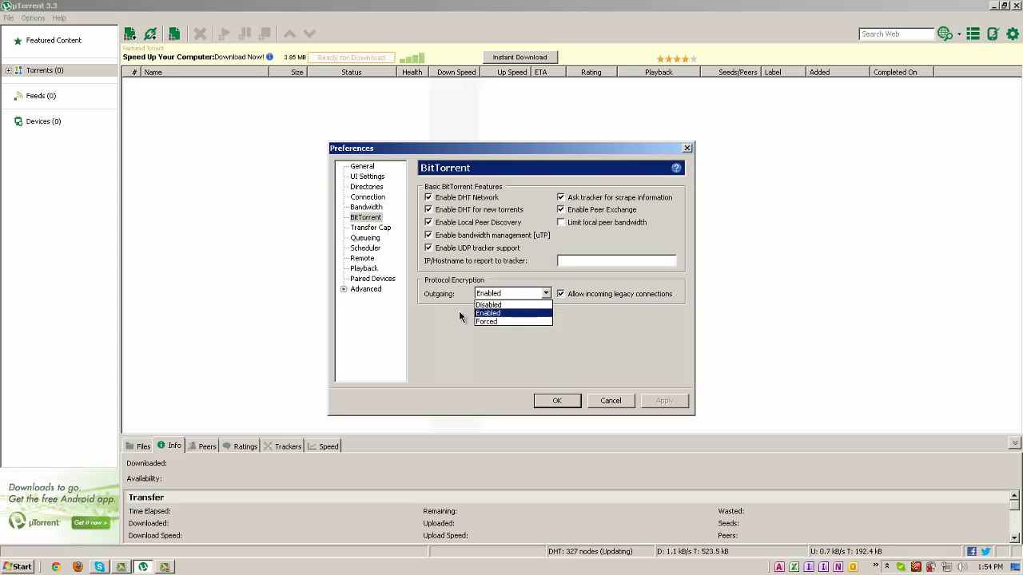
click(430, 333)
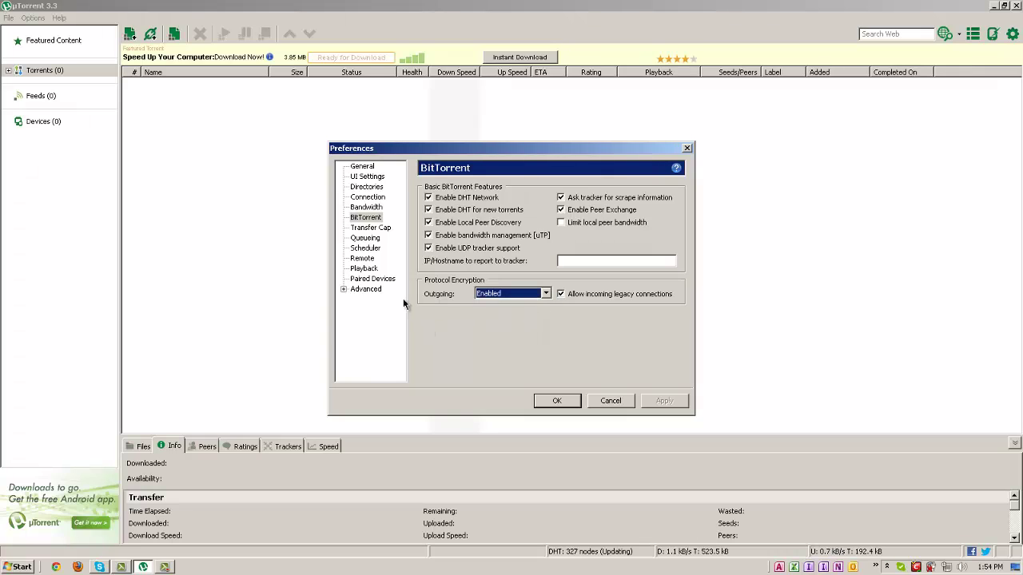
Step: On the Queueing page, check 2 active torrents, 1 active download and the seeding time
click(367, 240)
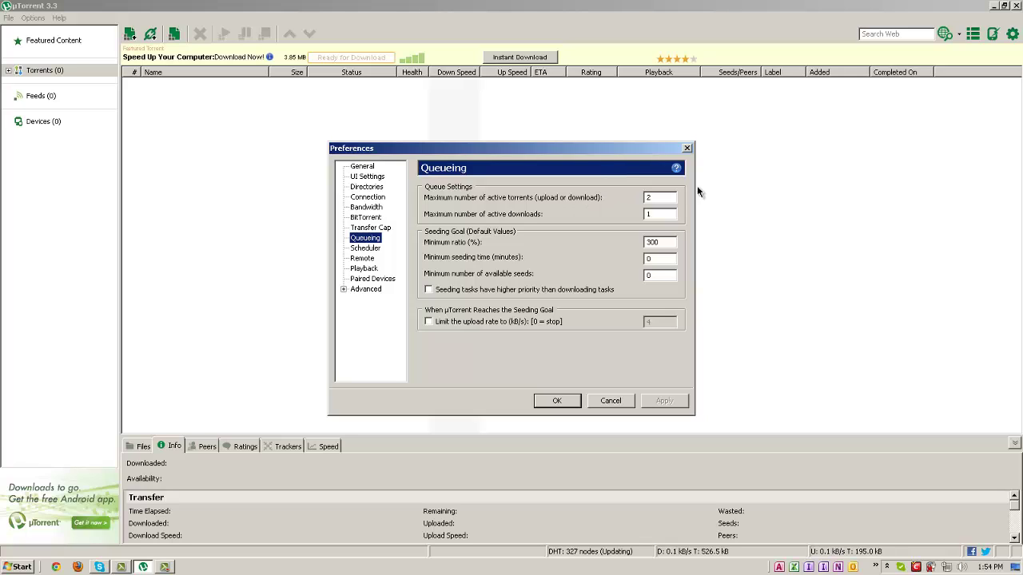
drag(655, 198, 631, 195)
click(671, 198)
drag(672, 198, 638, 199)
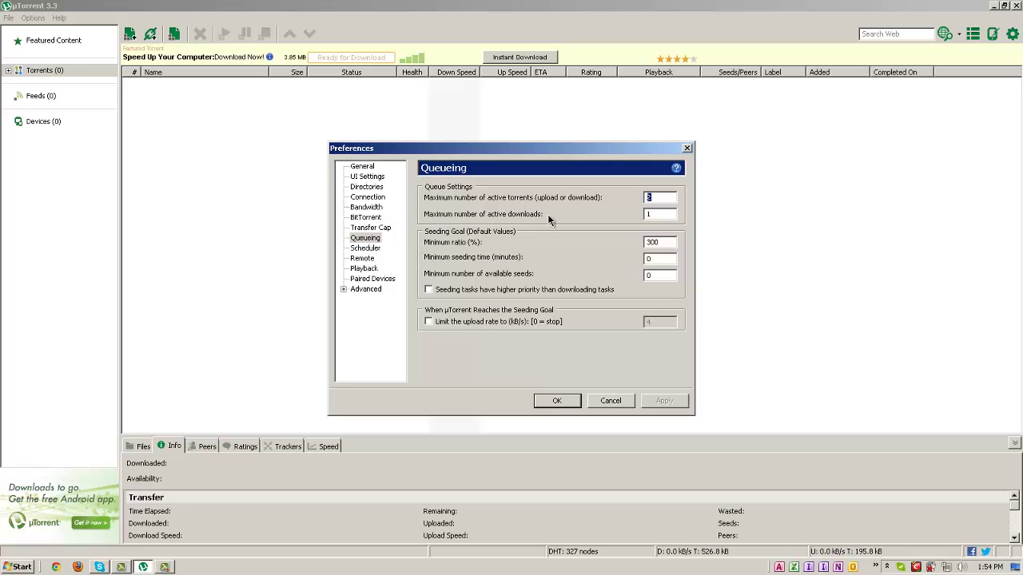
click(663, 214)
click(668, 258)
Step: In Advanced, inspect bt.allow_same_ip and set bt.connect_speed to 50
click(366, 290)
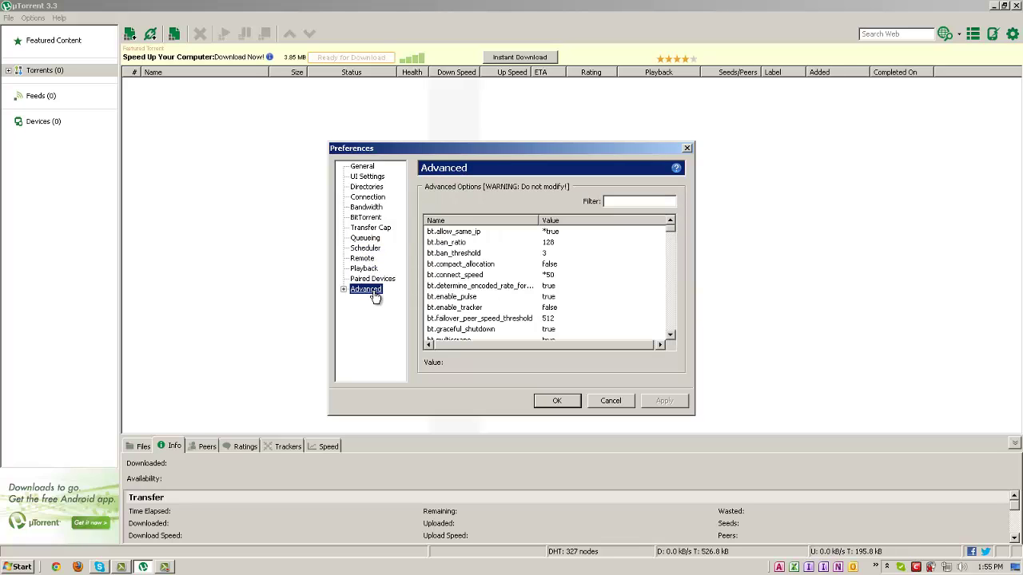
click(548, 234)
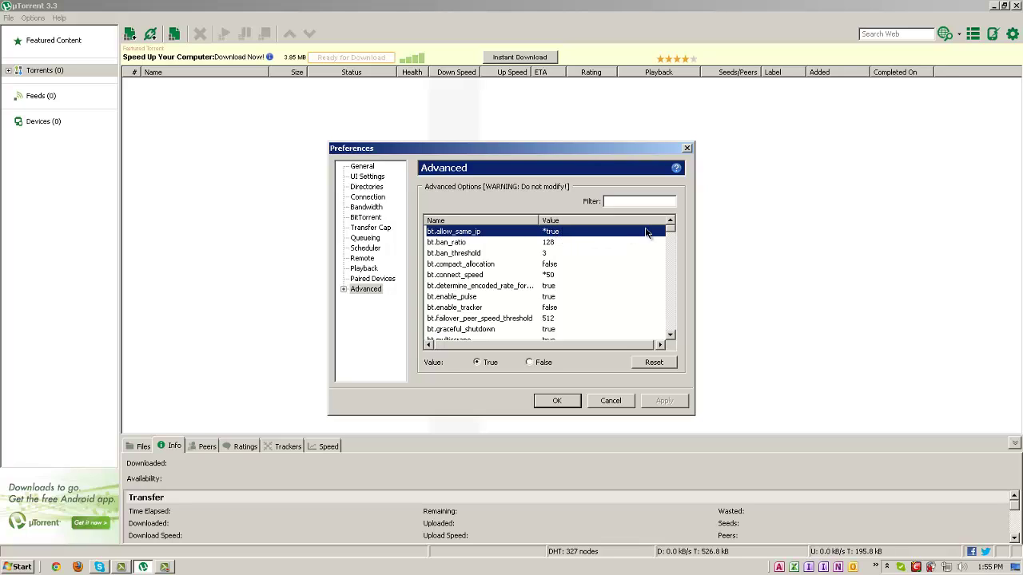
click(449, 276)
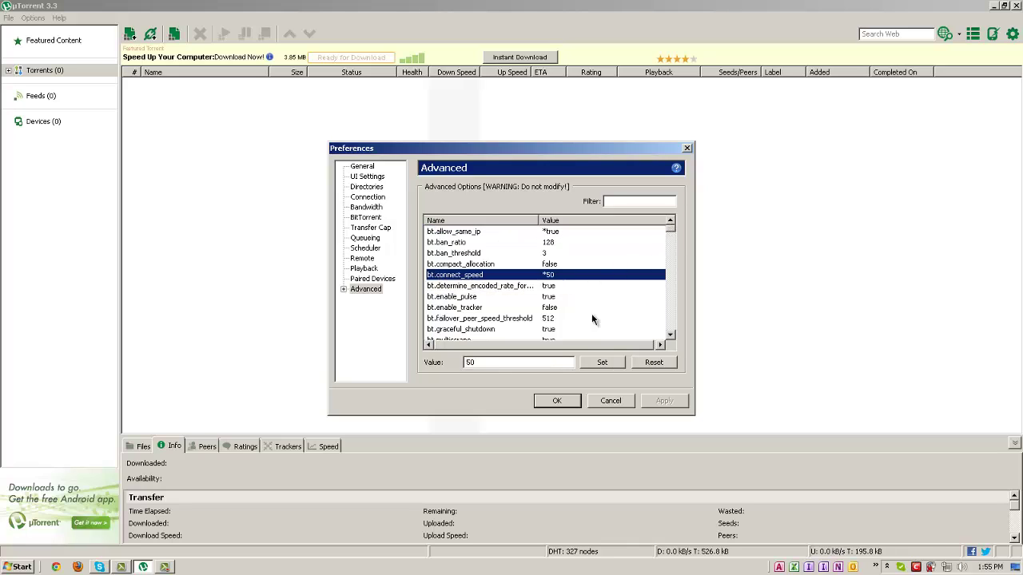
click(562, 362)
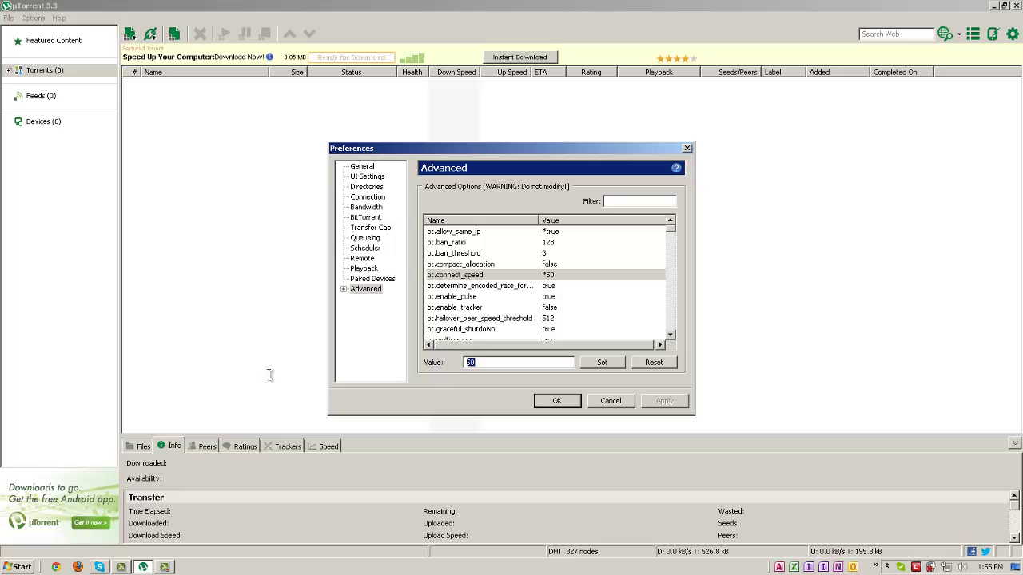
click(603, 365)
drag(673, 233, 613, 309)
scroll(531, 283, up, 6)
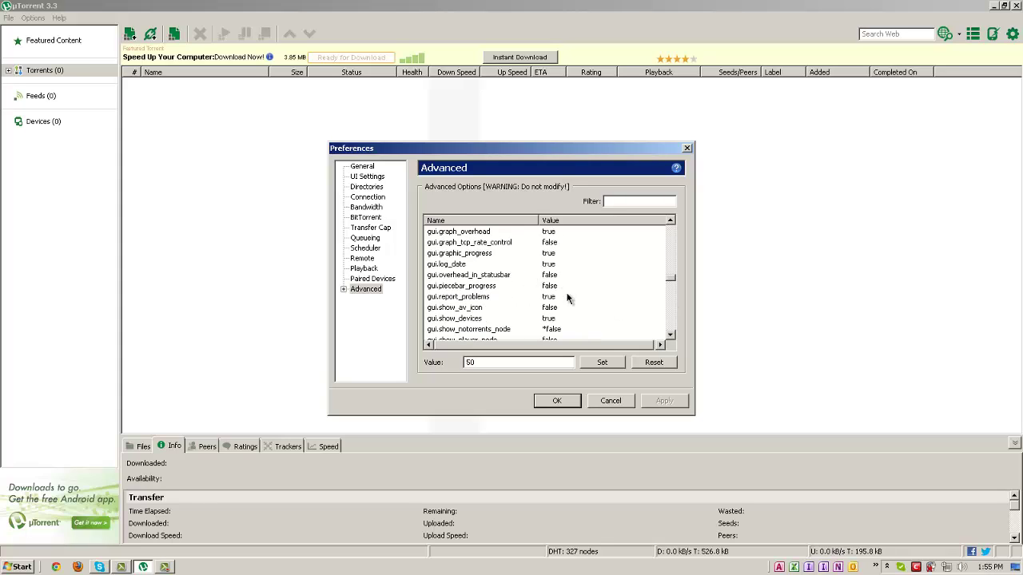
click(477, 331)
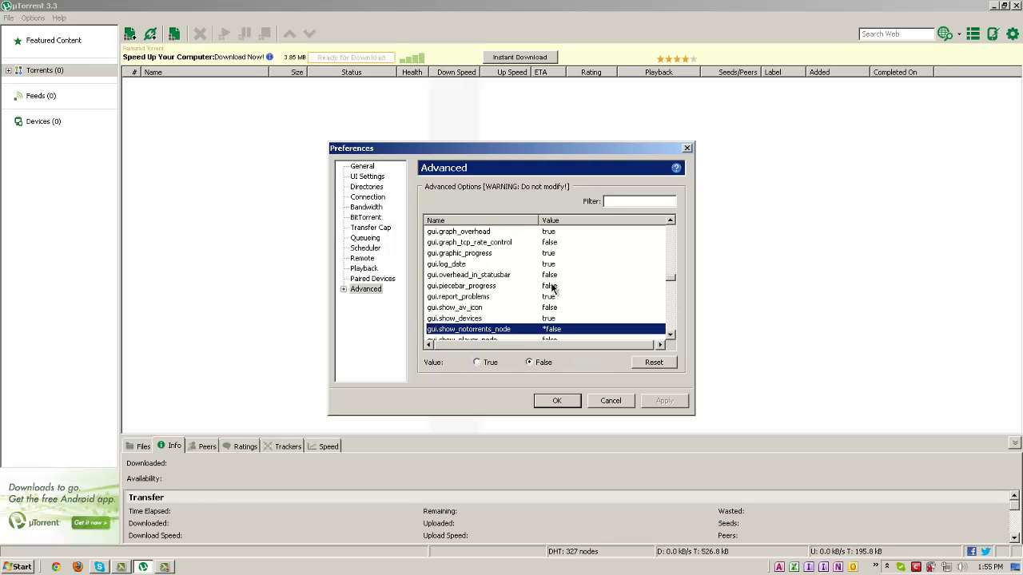
scroll(555, 288, down, 1)
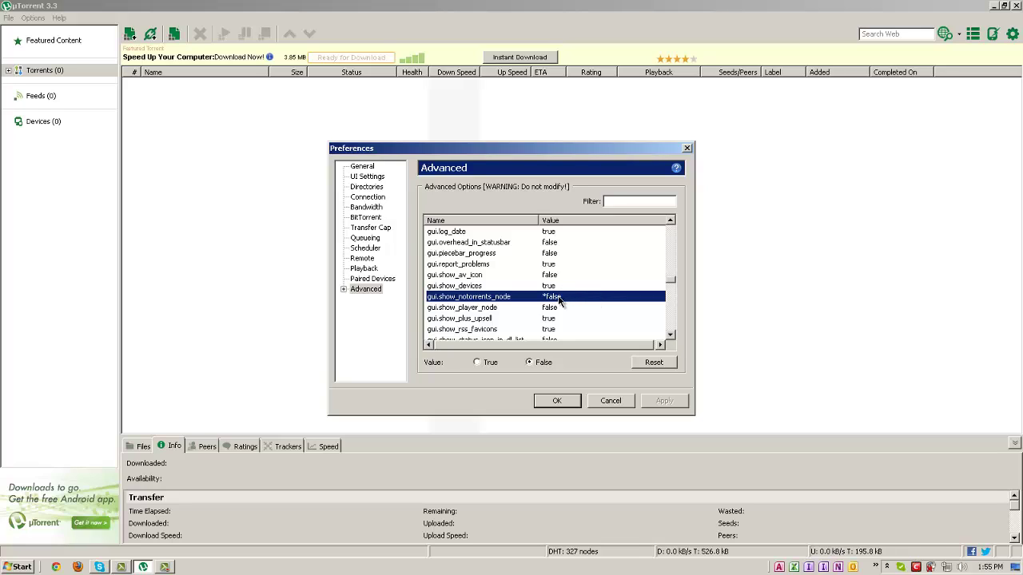
scroll(559, 300, down, 3)
click(557, 300)
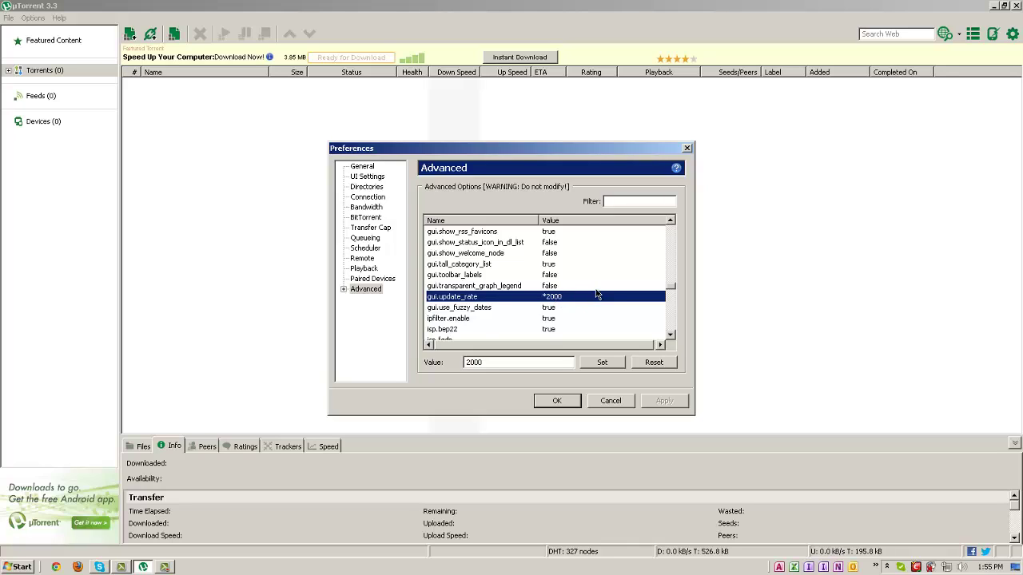
scroll(595, 294, down, 7)
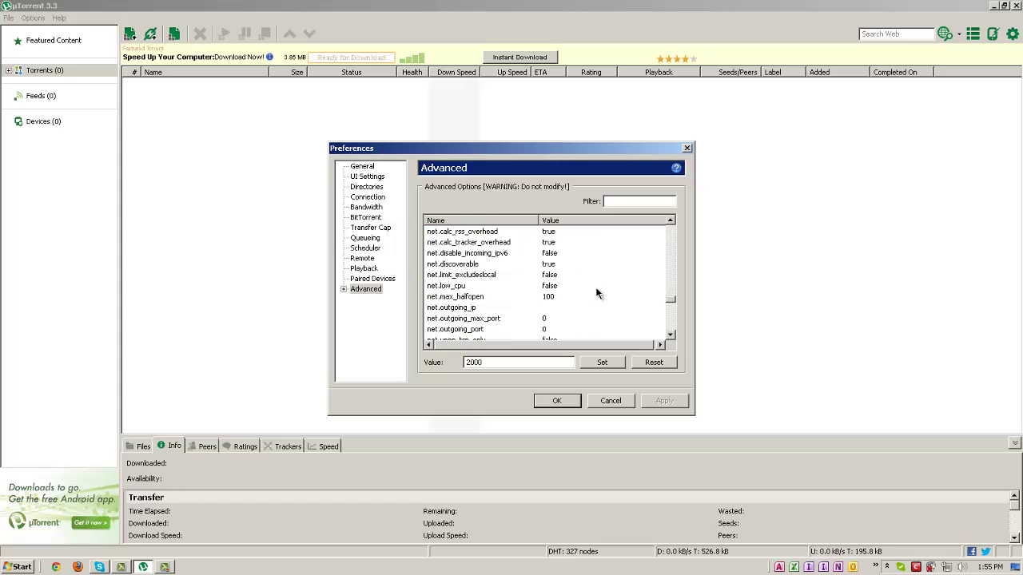
scroll(671, 316, down, 6)
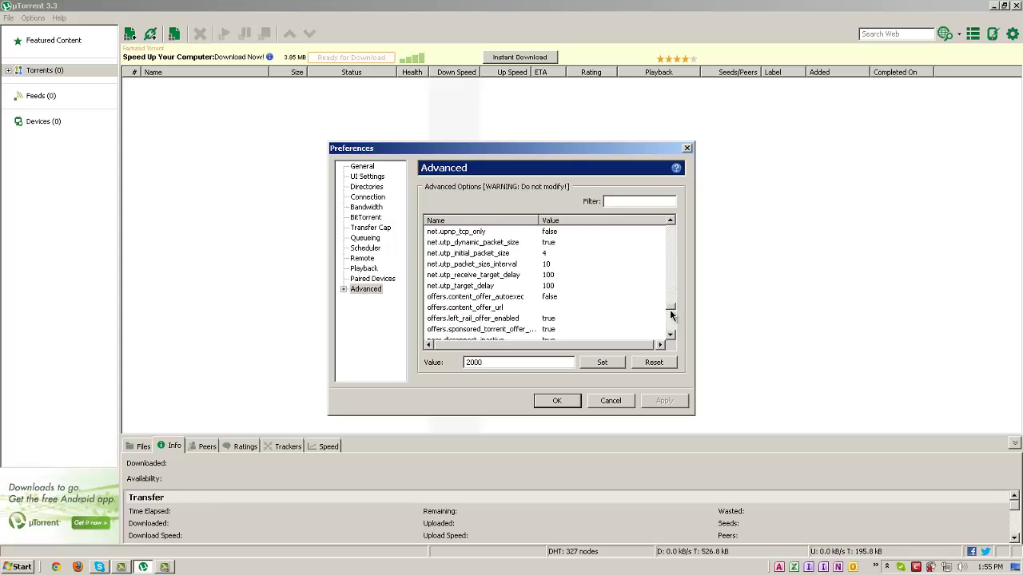
Step: Inspect peer.disconnect_inactive_interval and rss.update_interval (30) in the Advanced list
click(465, 254)
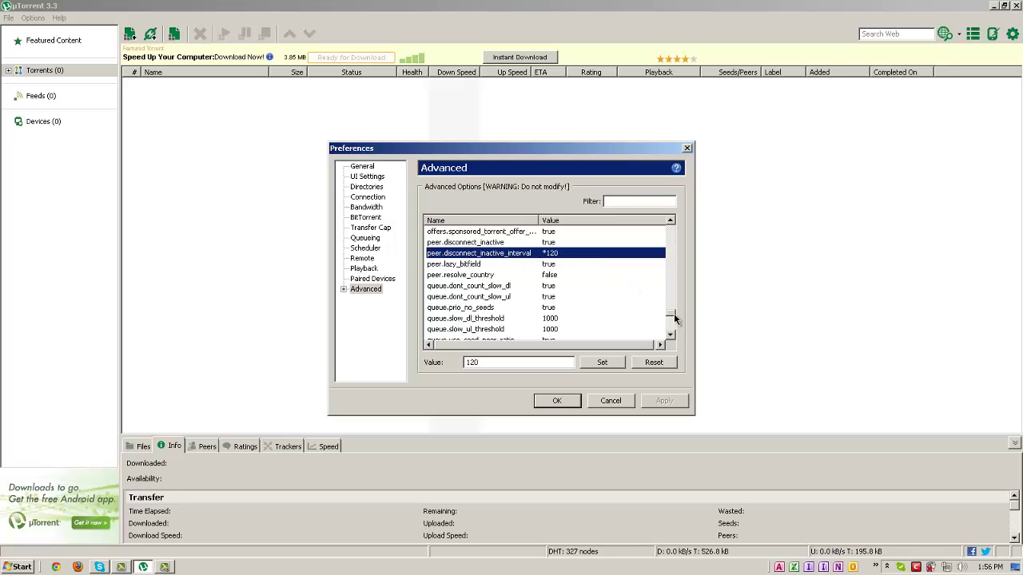
scroll(672, 321, down, 4)
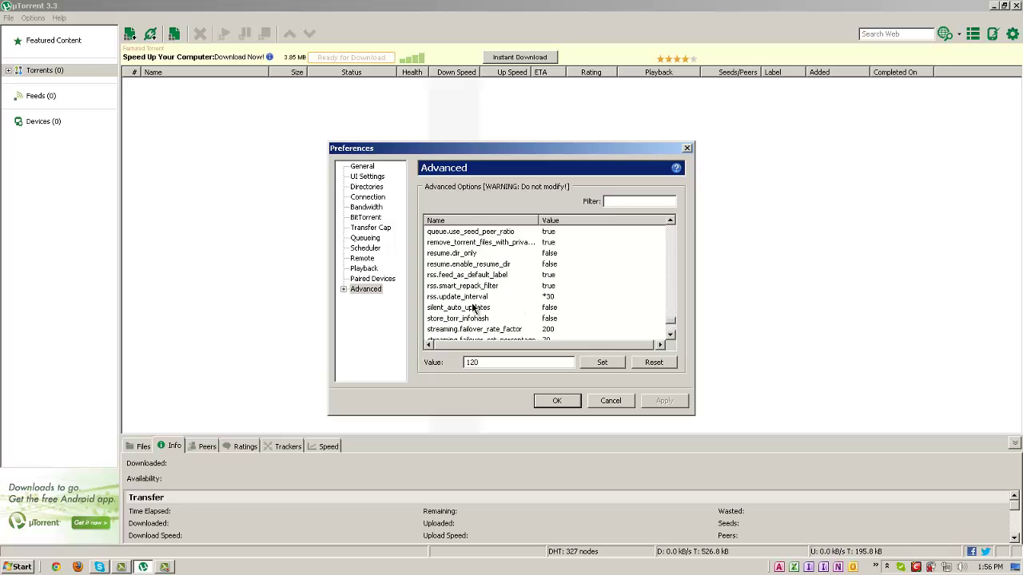
click(469, 299)
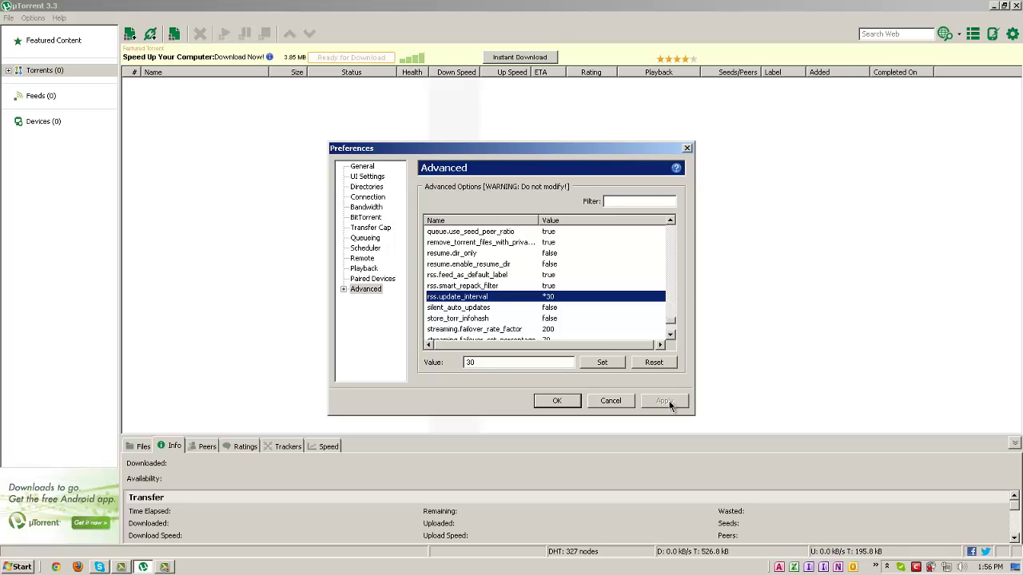
click(552, 401)
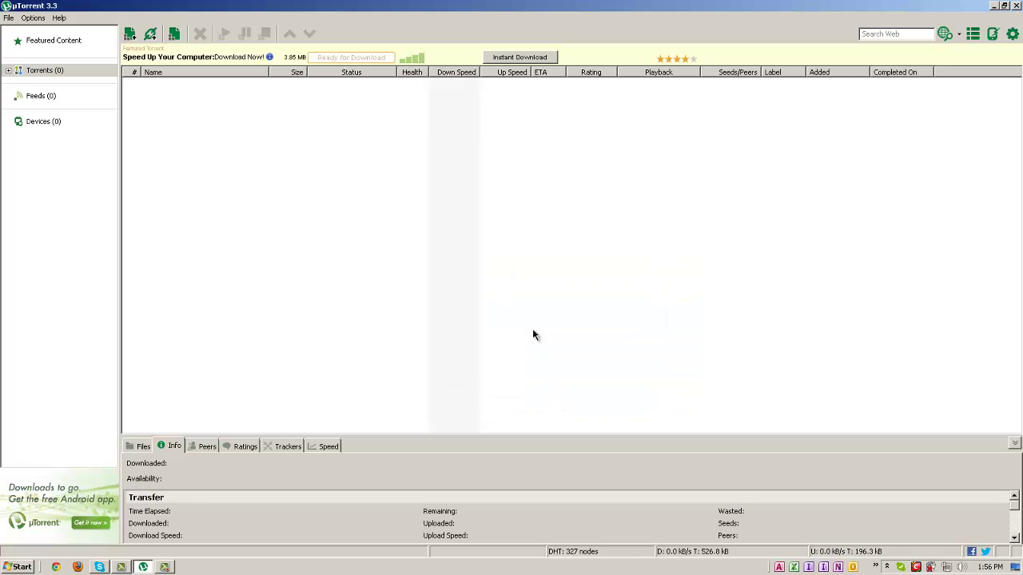